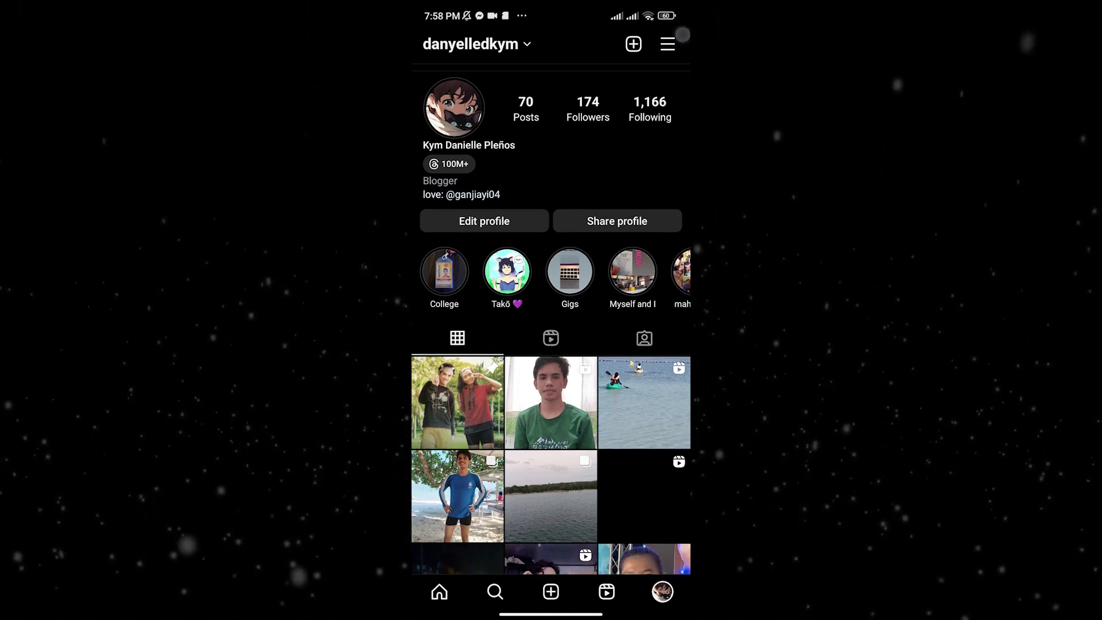
Step: Glance at the account options menu, then open the beach photo post of the man in blue
left_click(682, 35)
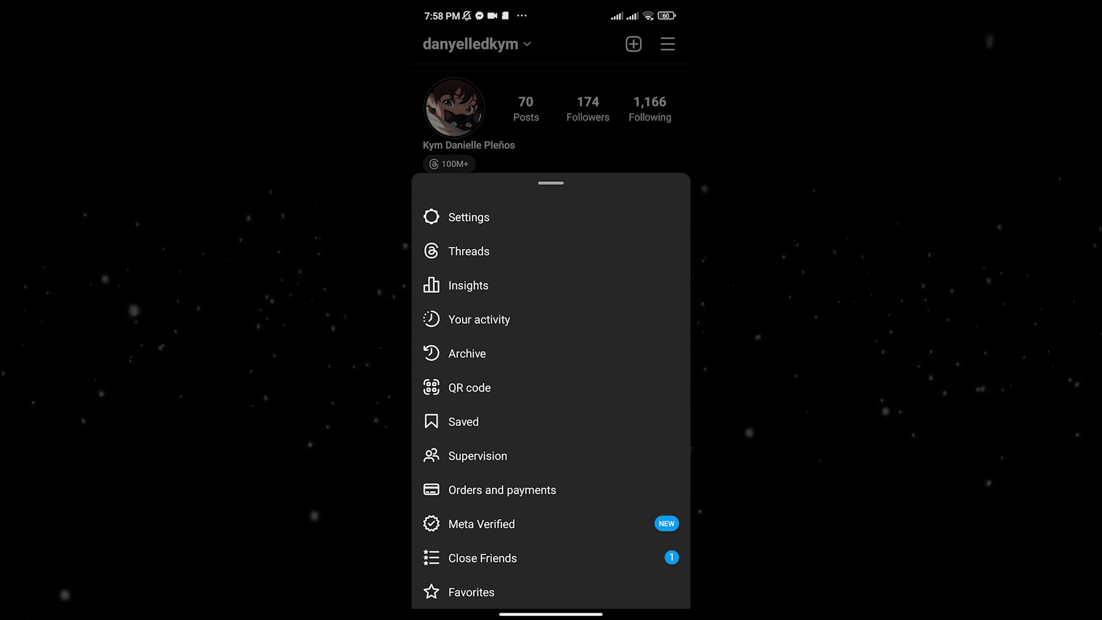
key("Escape")
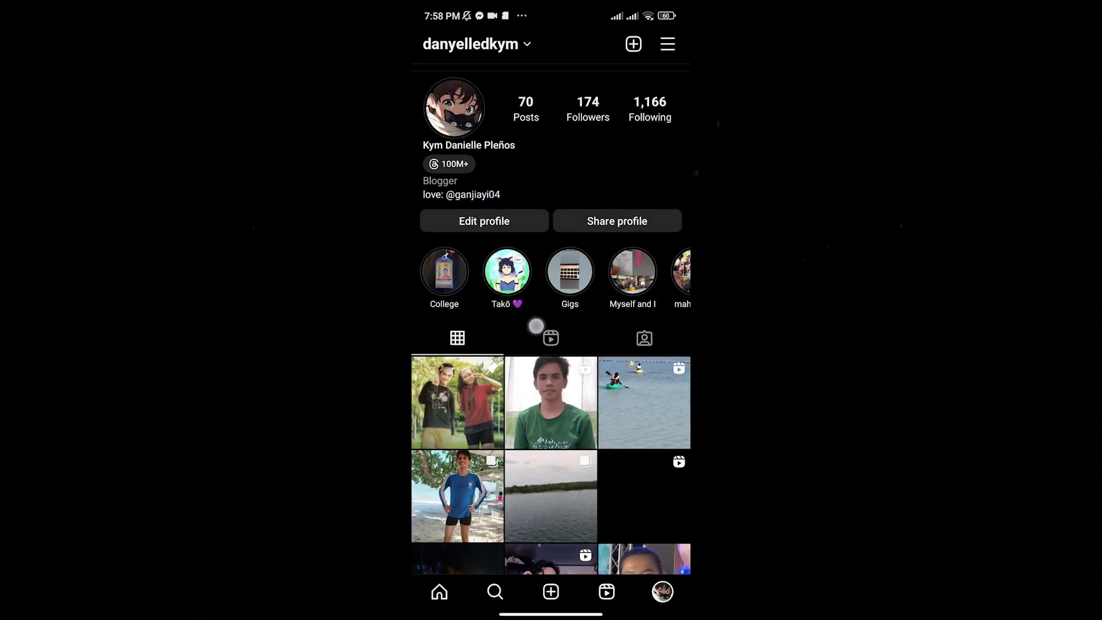
scroll(535, 327, "down", 3)
scroll(572, 227, "down", 2)
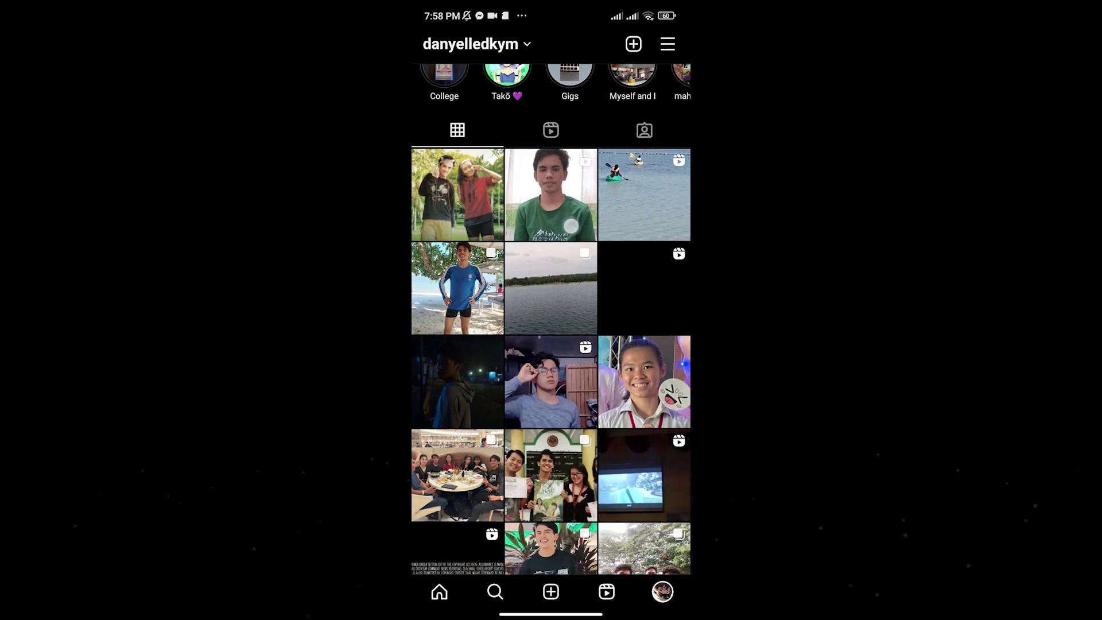
left_click(462, 282)
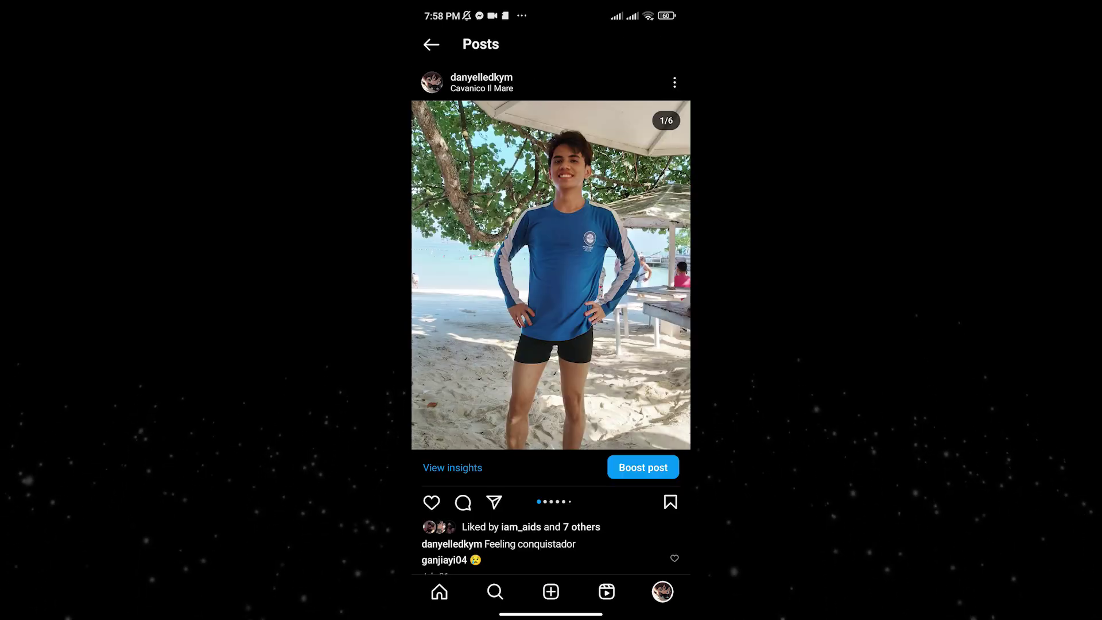
scroll(581, 216, "down", 5)
scroll(581, 207, "down", 5)
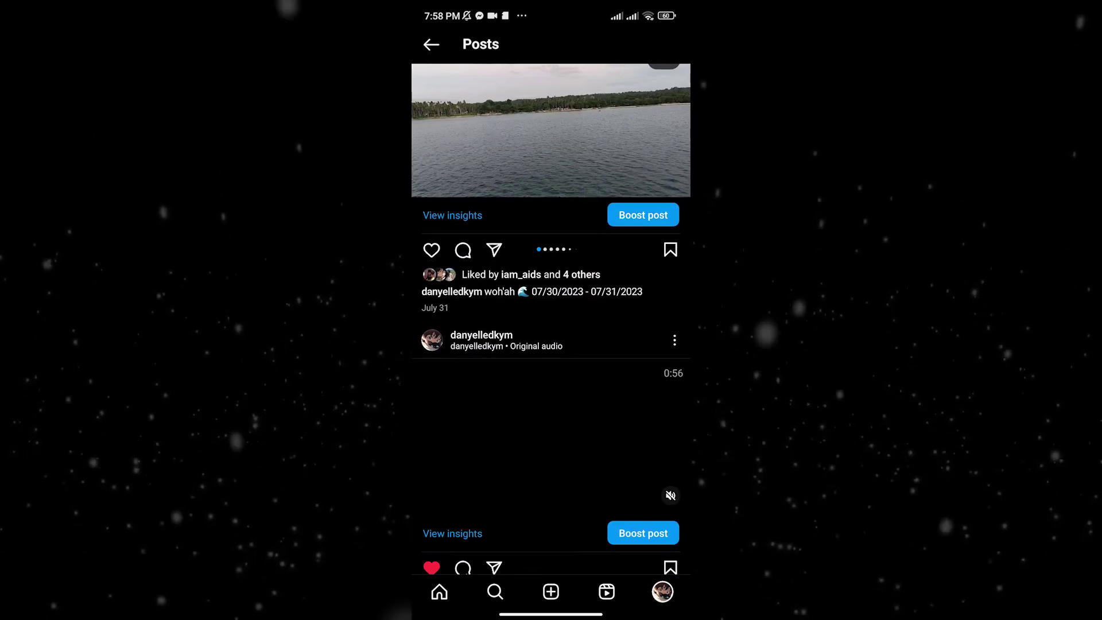
scroll(593, 197, "up", 2)
scroll(583, 247, "up", 3)
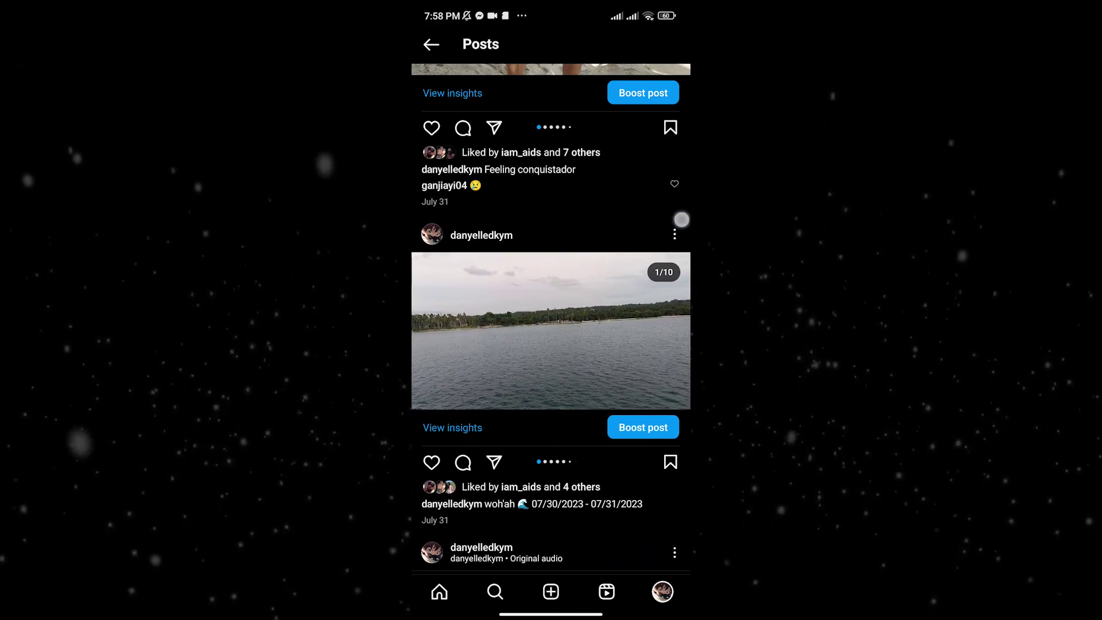
left_click(674, 234)
Step: Start editing the lake post's caption, then leave it unchanged and return to the profile
left_click(459, 470)
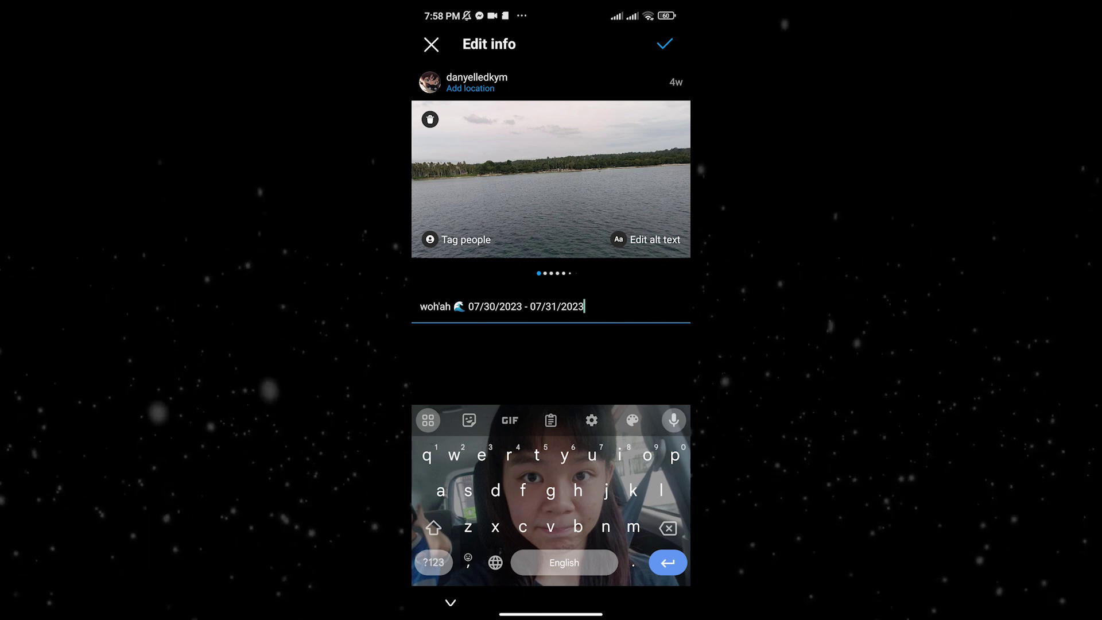
left_click(664, 44)
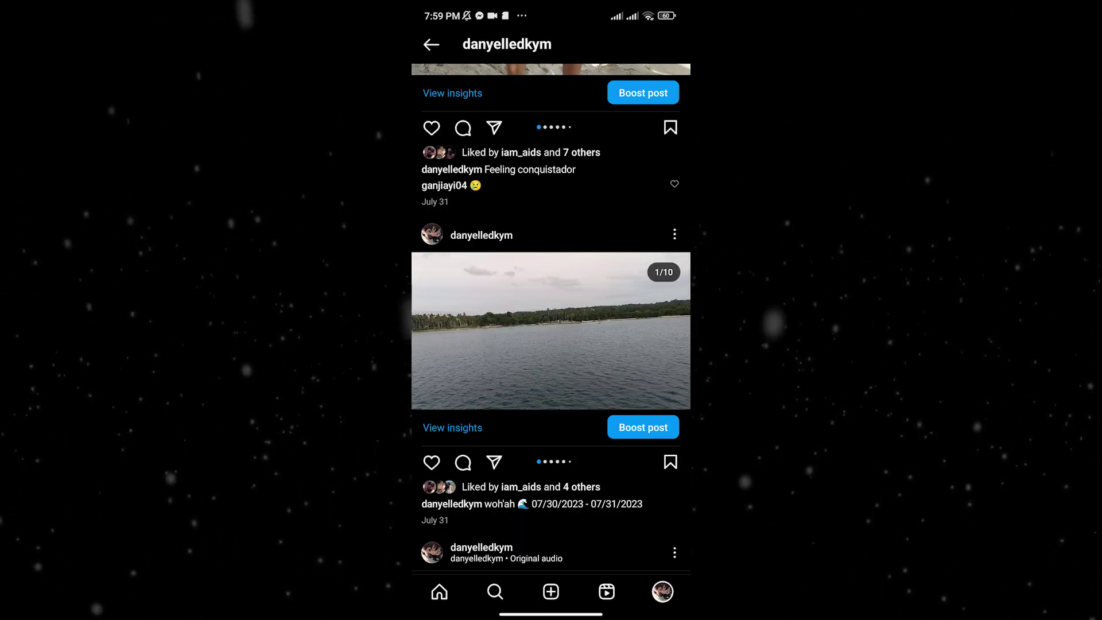
left_click(431, 44)
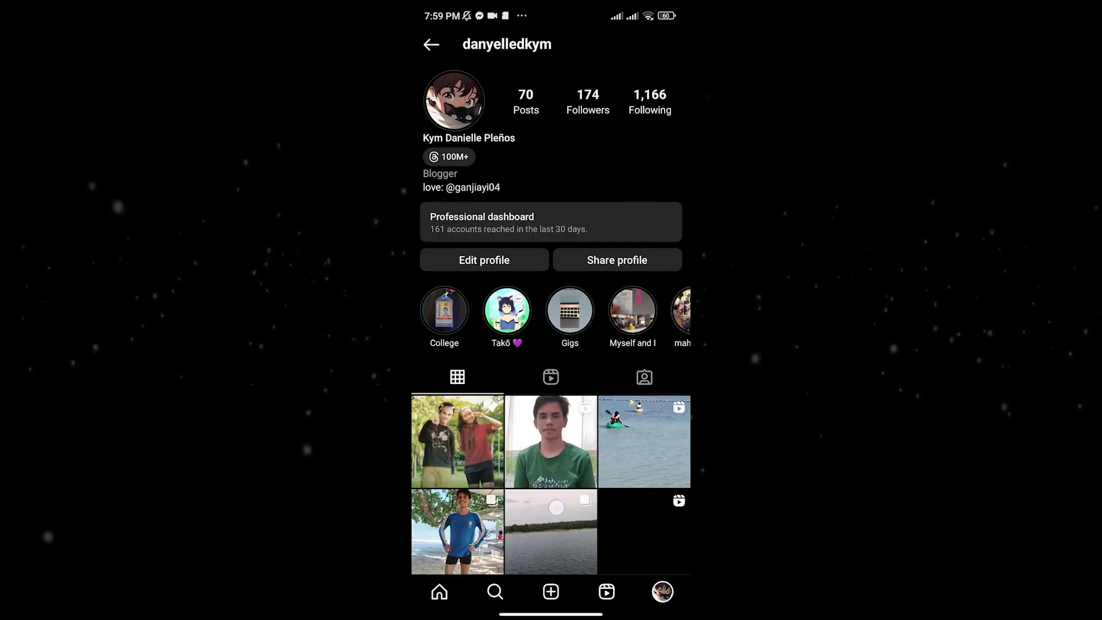
Step: Begin adding a location to the sea photo post, then back out unsaved to the profile
left_click(557, 508)
left_click(674, 80)
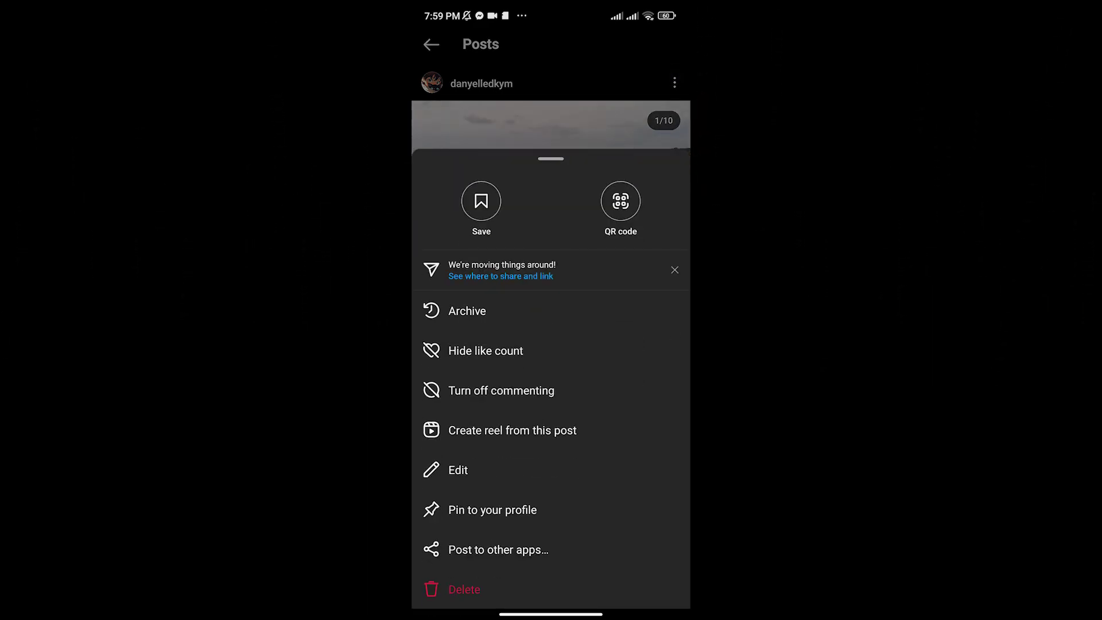
left_click(566, 469)
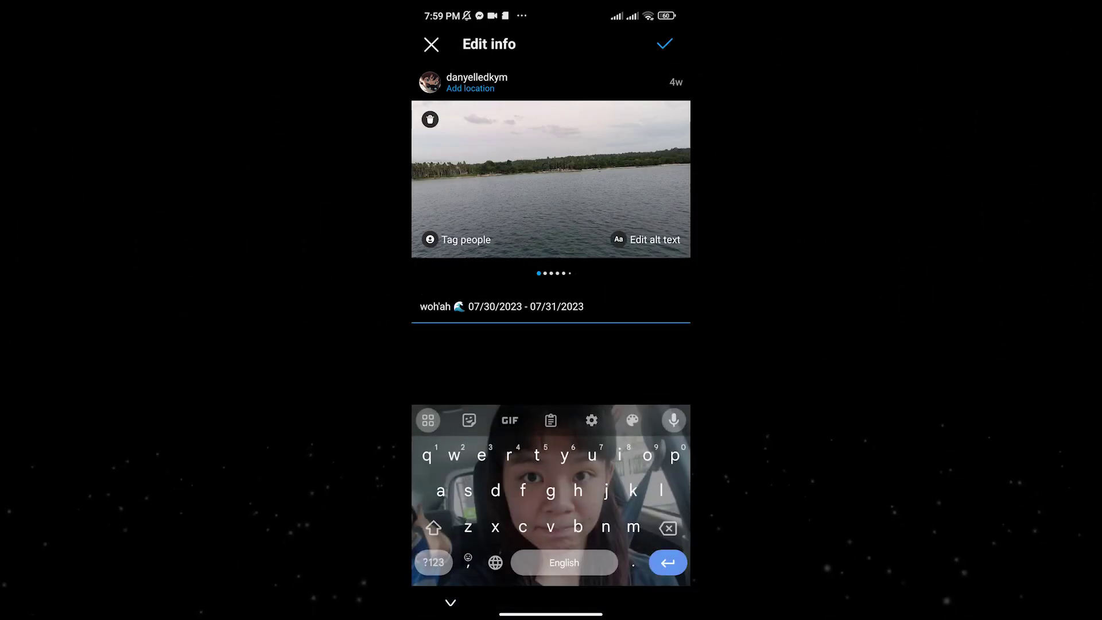
left_click(481, 91)
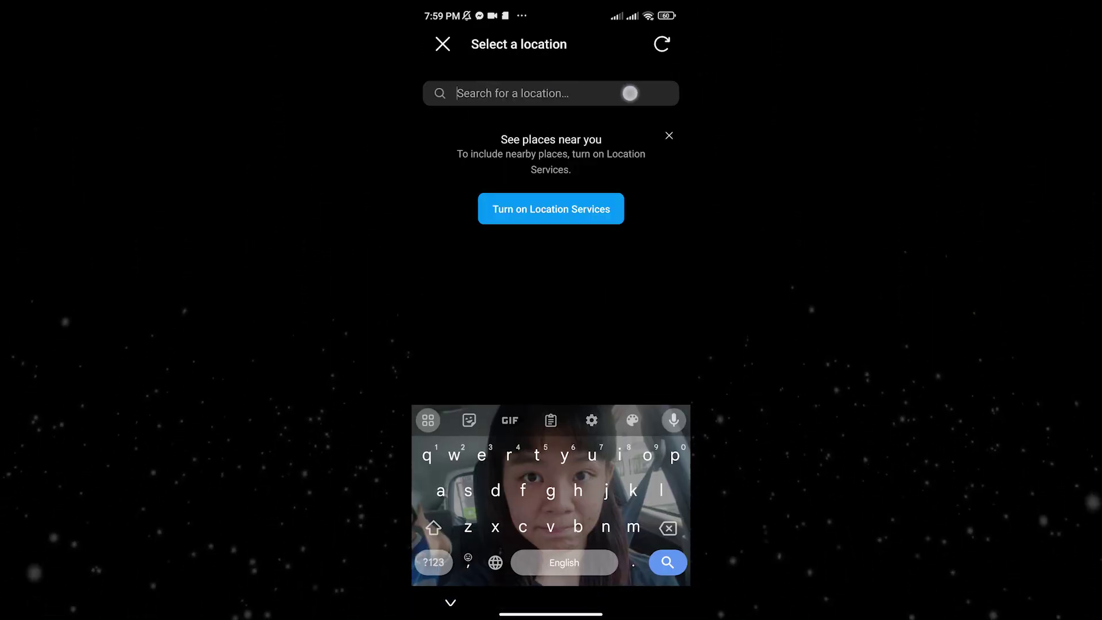
left_click(443, 44)
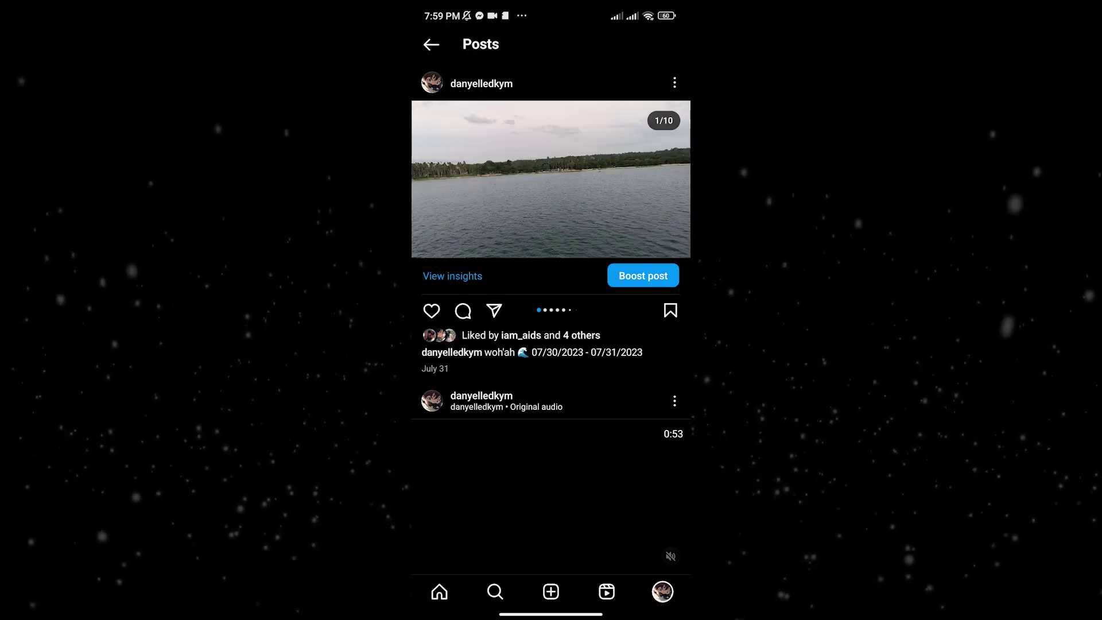
left_click(431, 44)
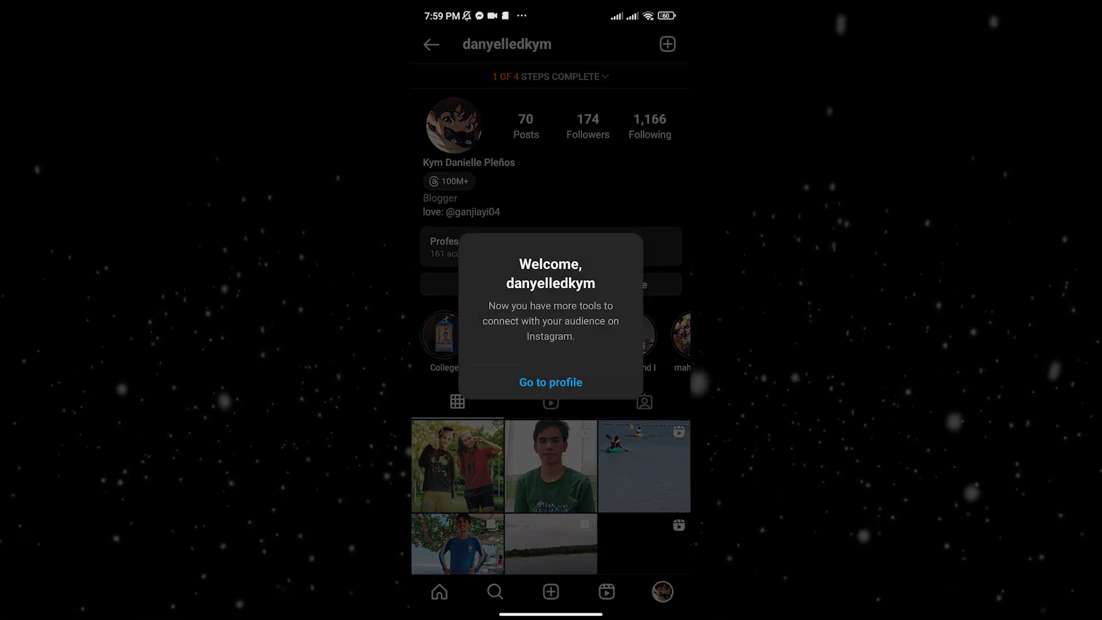
Step: Dismiss the welcome message and reach Contact options through Edit profile
left_click(587, 399)
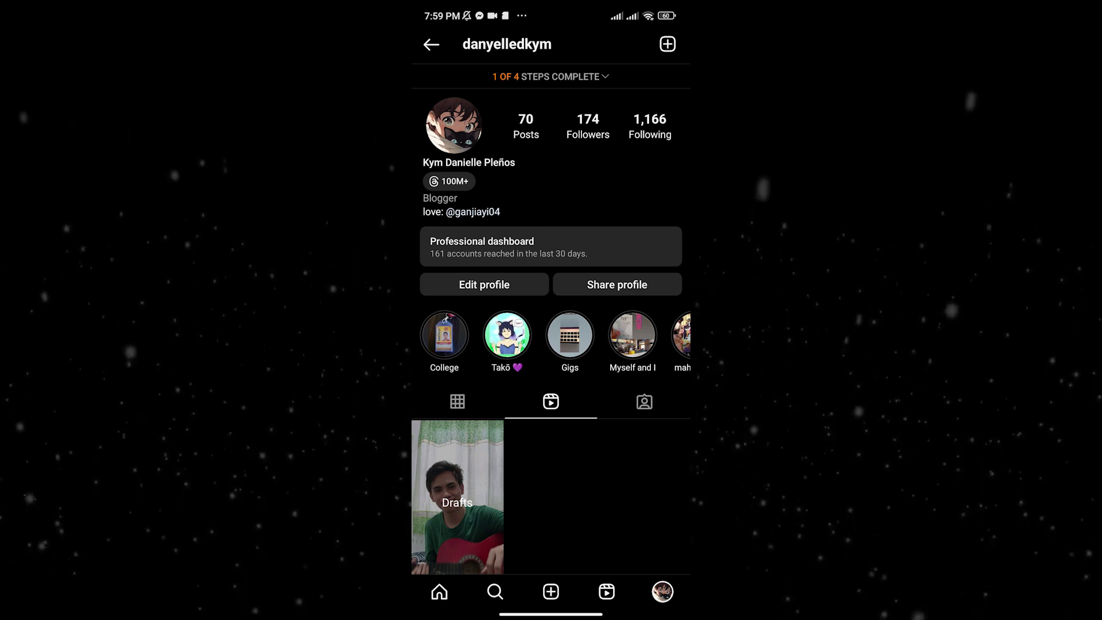
left_click(458, 402)
left_click(485, 284)
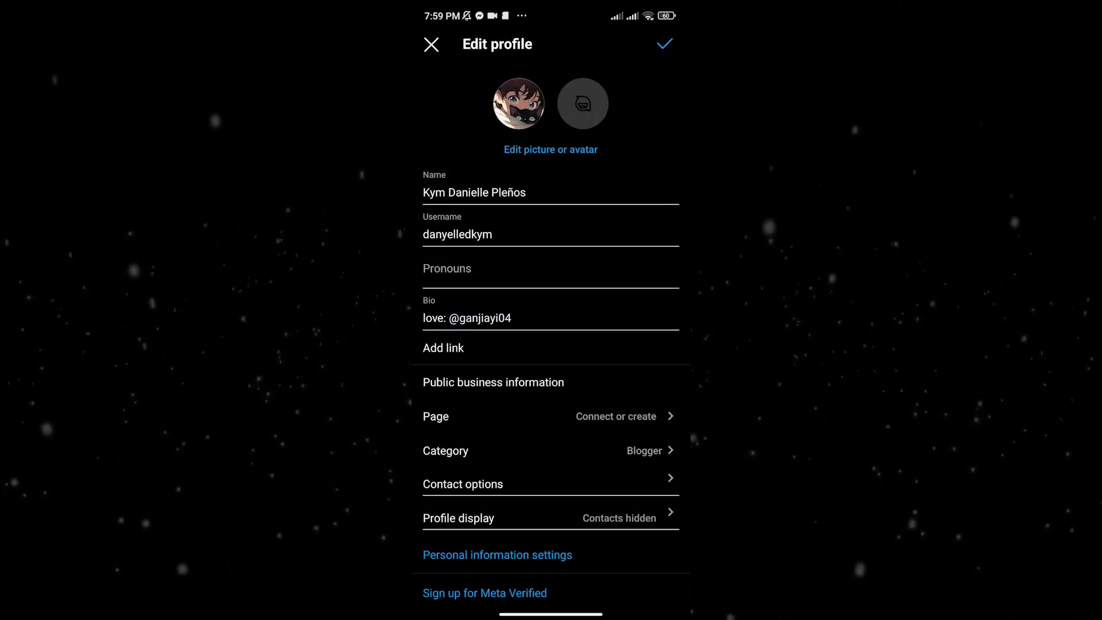
left_click_drag(562, 283, 562, 270)
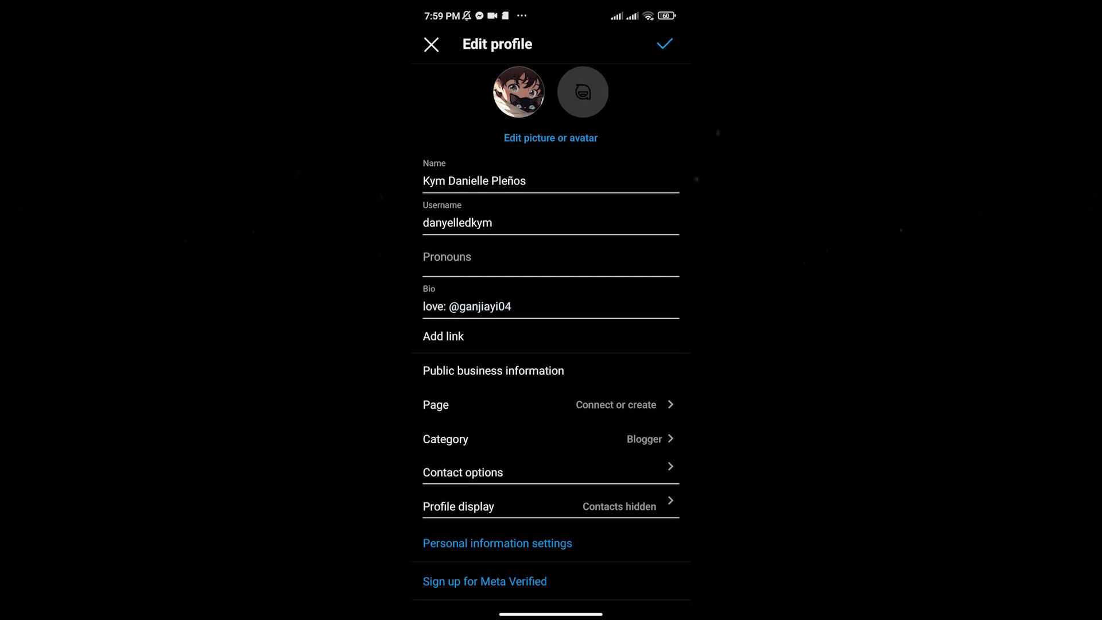
left_click(584, 474)
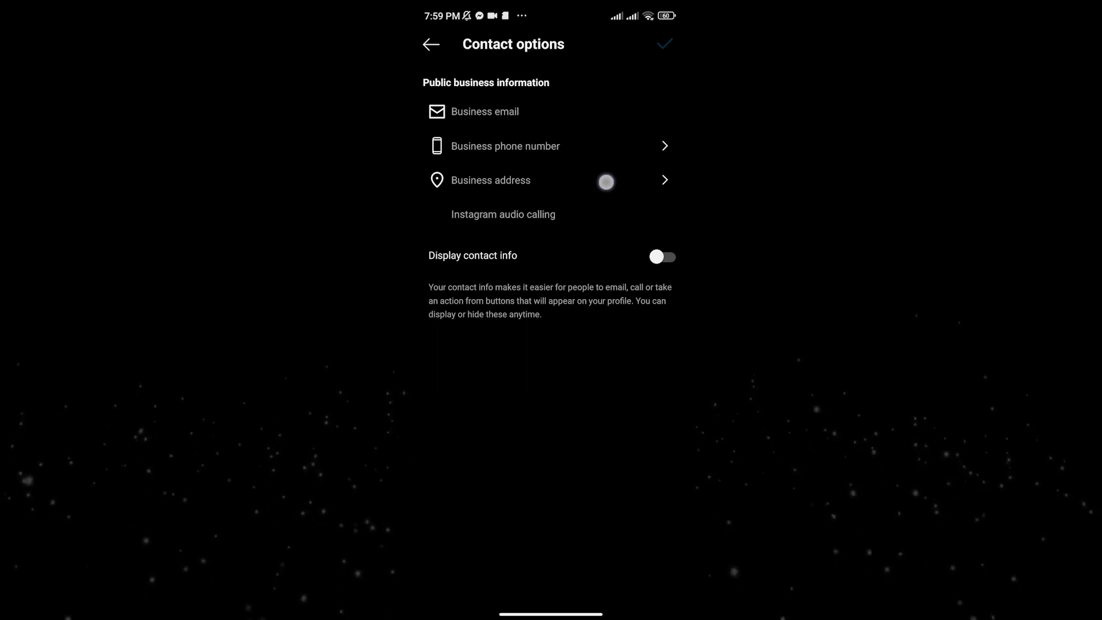
left_click(577, 189)
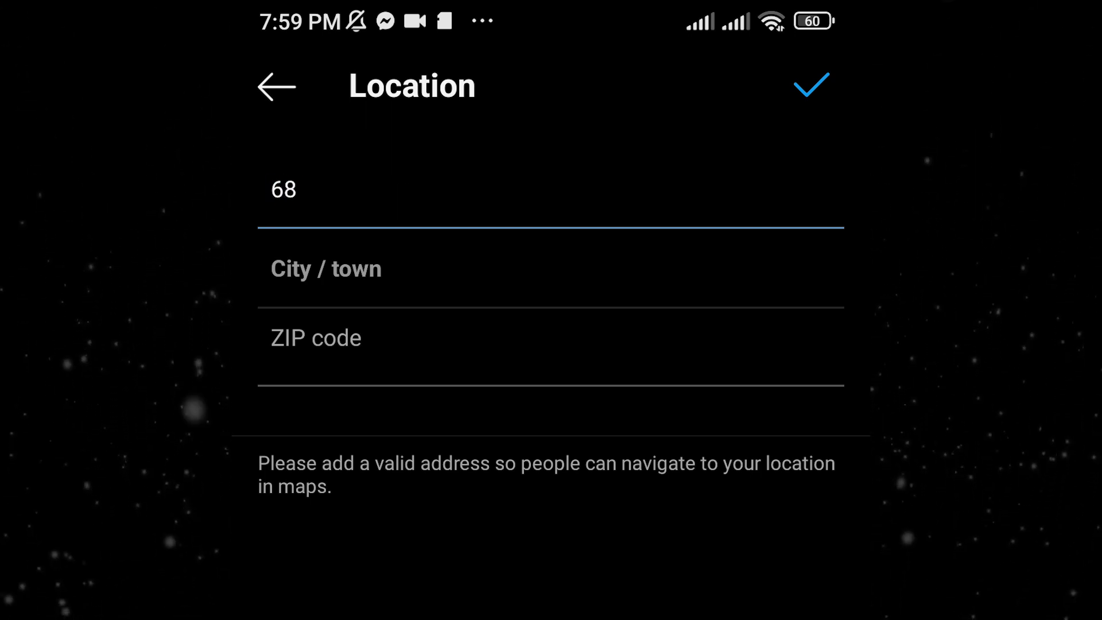
type("tree")
left_click(551, 338)
key("BackSpace")
left_click(485, 191)
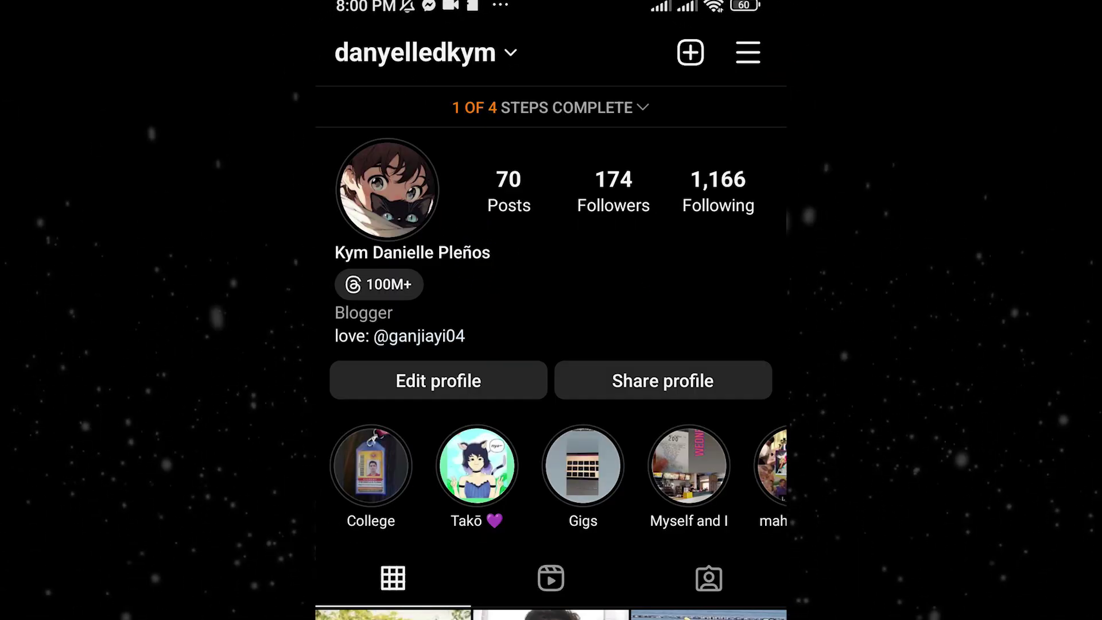
left_click(754, 58)
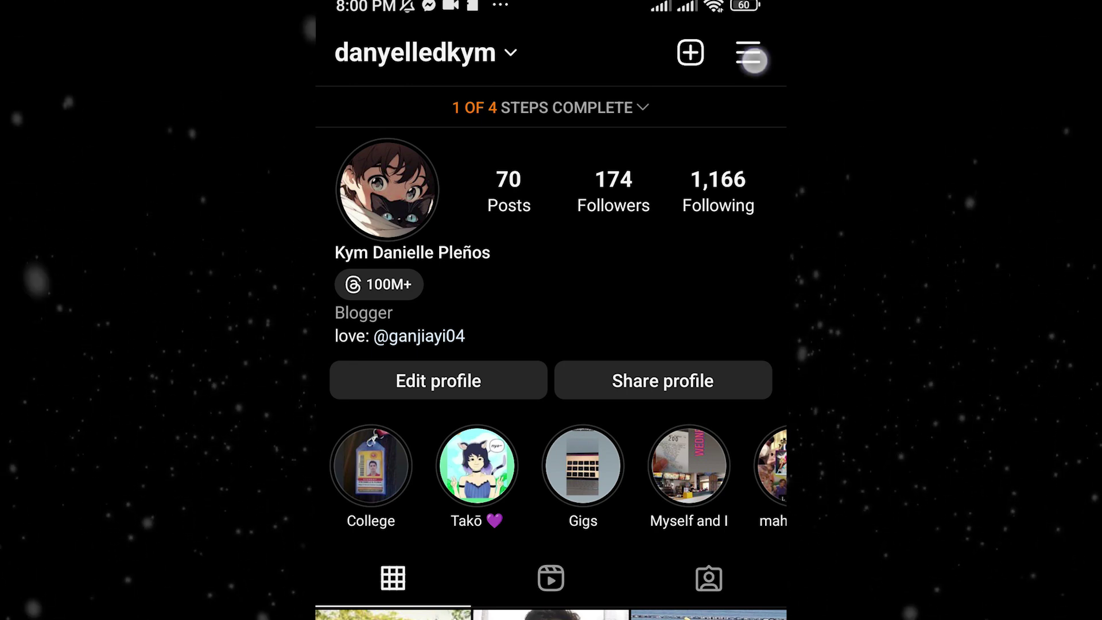
left_click(453, 352)
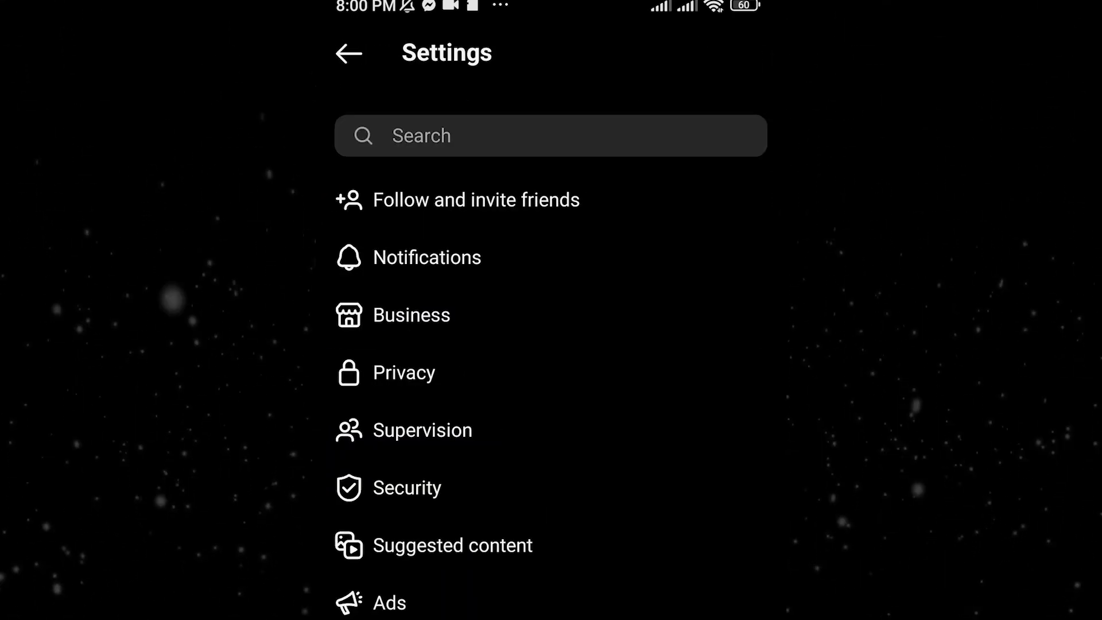
scroll(552, 345, "down", 1)
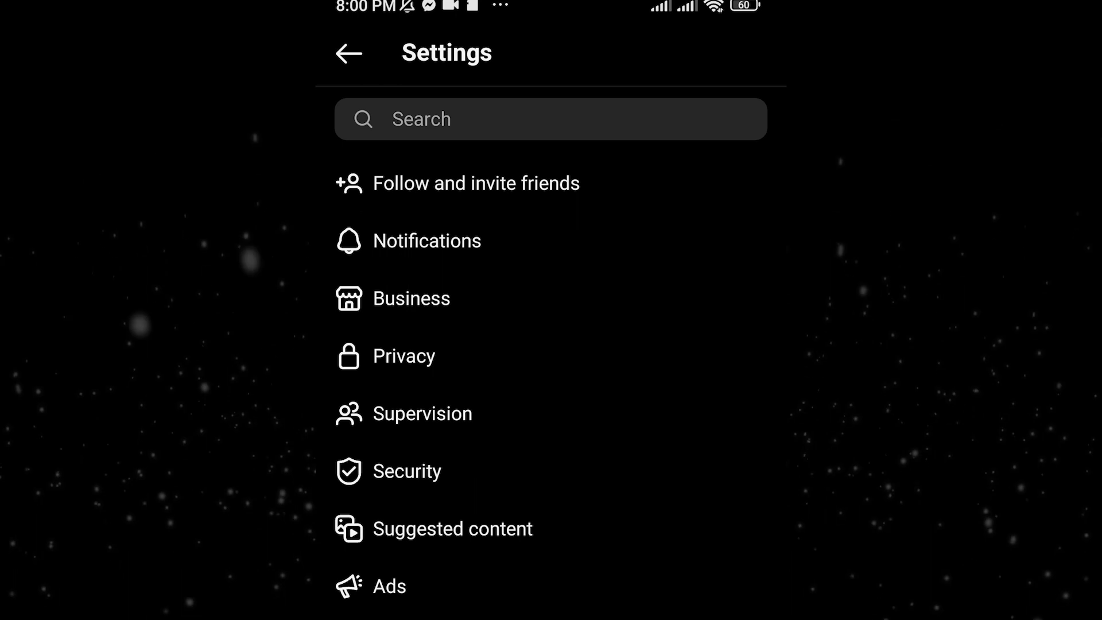
left_click(349, 54)
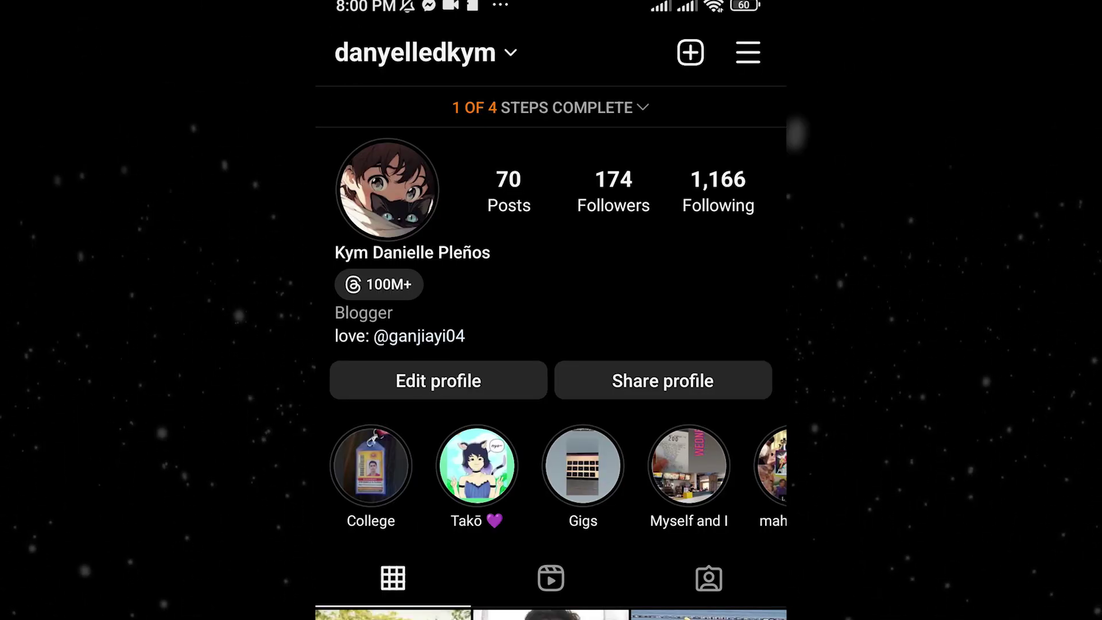
left_click(438, 381)
scroll(552, 388, "down", 1)
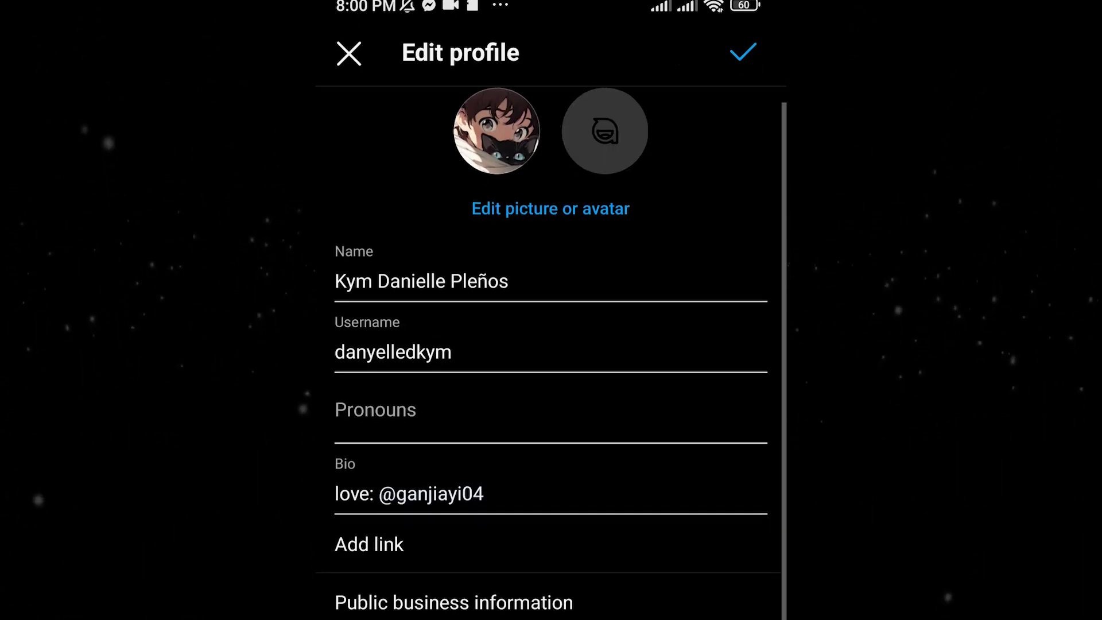
Step: Open the profile's business contact options
left_click(455, 604)
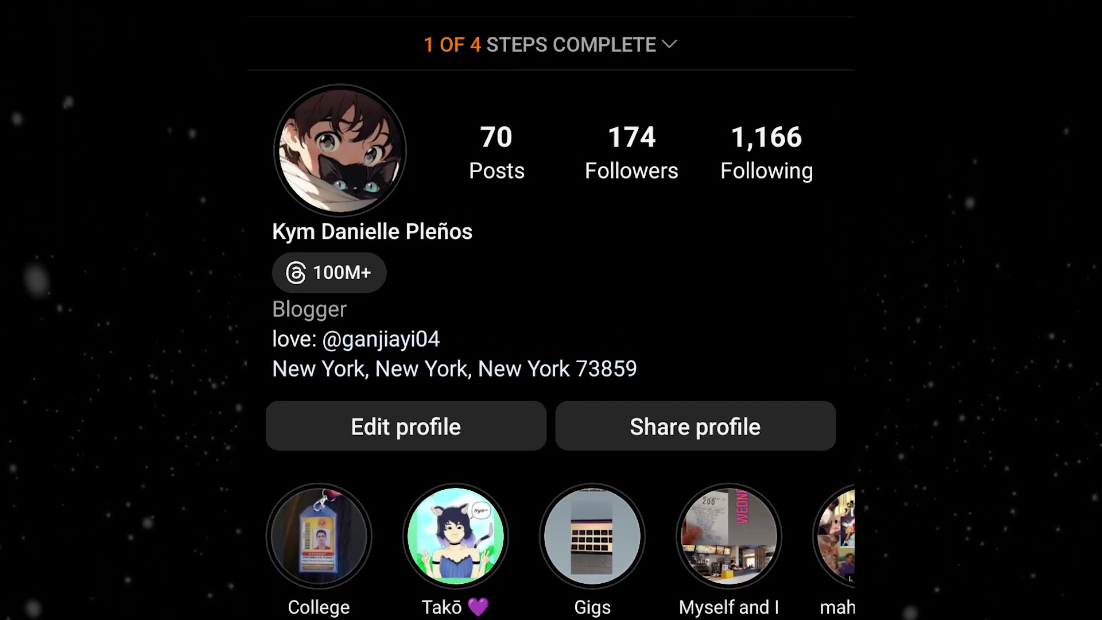
scroll(591, 356, "down", 2)
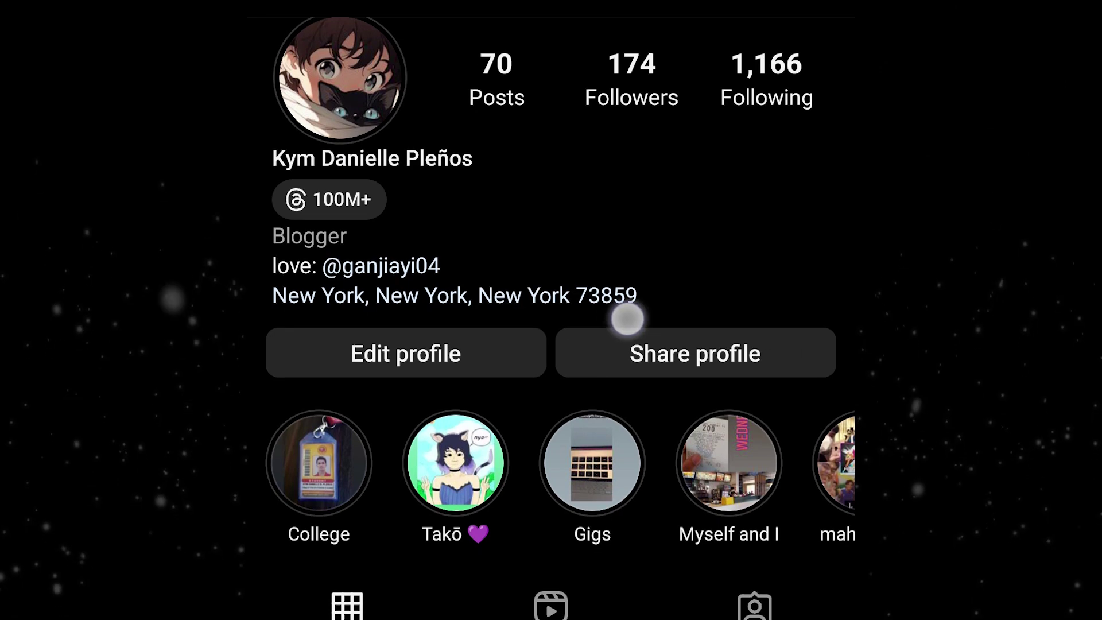